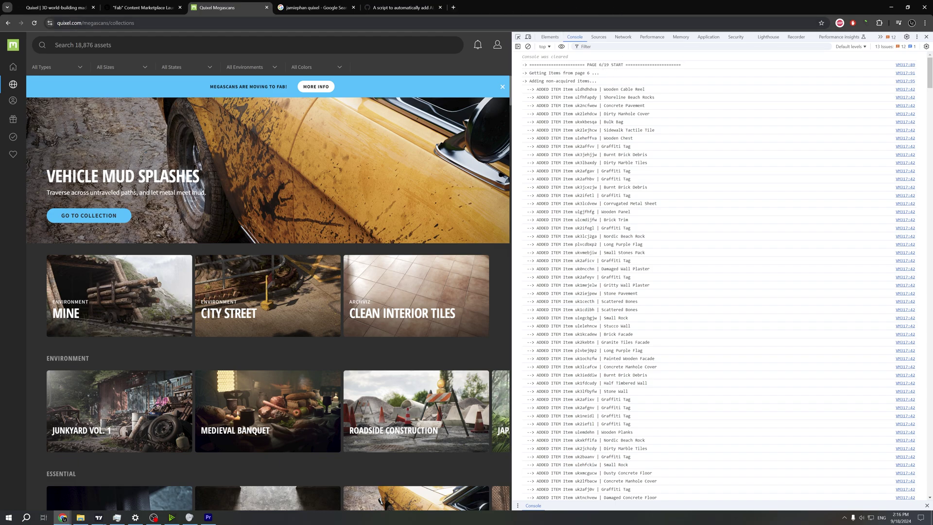
- Switch to the GitHub gist tab holding the Megascans auto-add script
{"action": "left_click", "coordinate": [403, 7]}
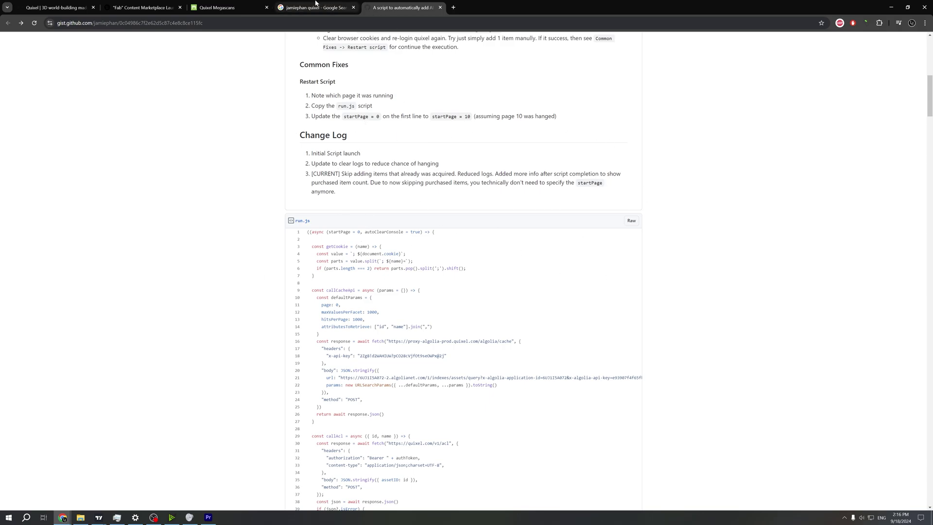
- Back on the gist, highlight the three Restart Script steps under Common Fixes
{"action": "left_click", "coordinate": [215, 6]}
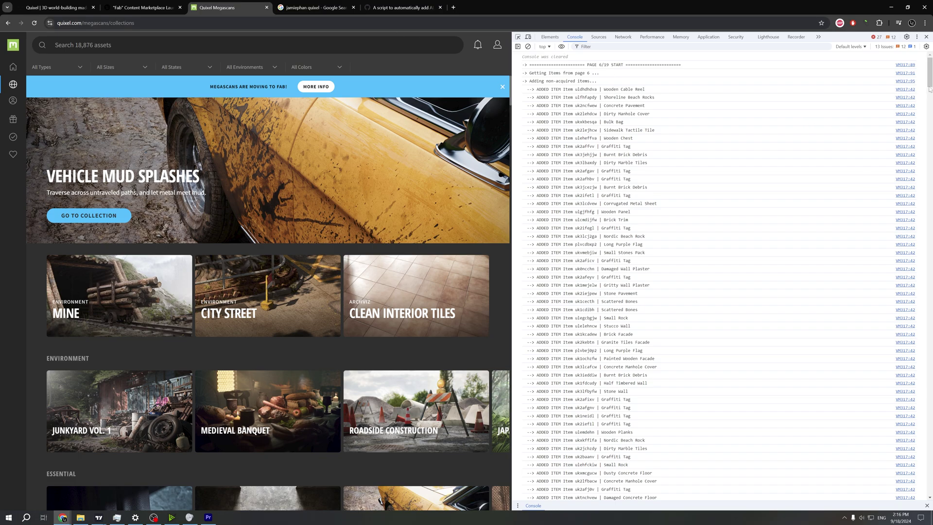
{"action": "left_click", "coordinate": [316, 7]}
{"action": "left_click", "coordinate": [391, 6]}
{"action": "scroll", "coordinate": [314, 223], "scroll_direction": "up", "scroll_amount": 3}
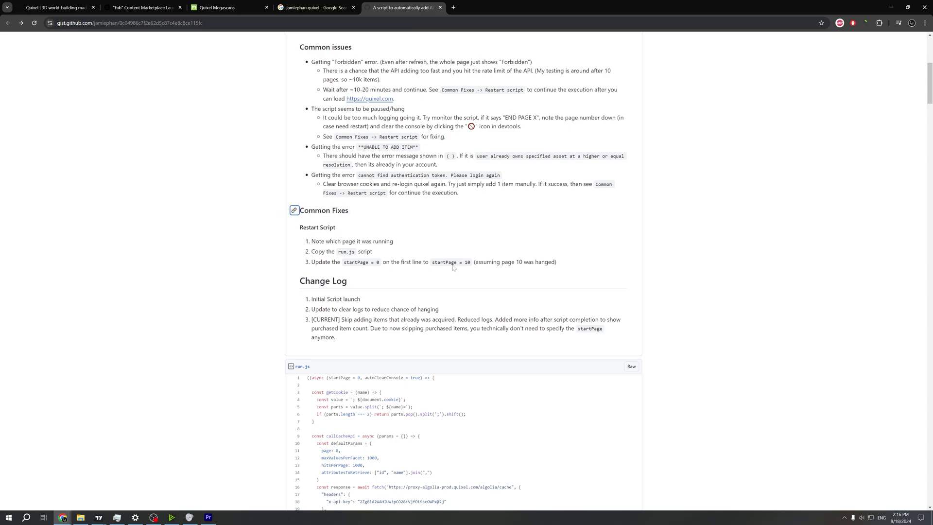
{"action": "left_click_drag", "start_coordinate": [579, 261], "coordinate": [301, 241]}
{"action": "left_click", "coordinate": [571, 280]}
- Paste the auto-add script into the console with startPage 7, run it, and confirm adding 12439 items
{"action": "left_click", "coordinate": [217, 7]}
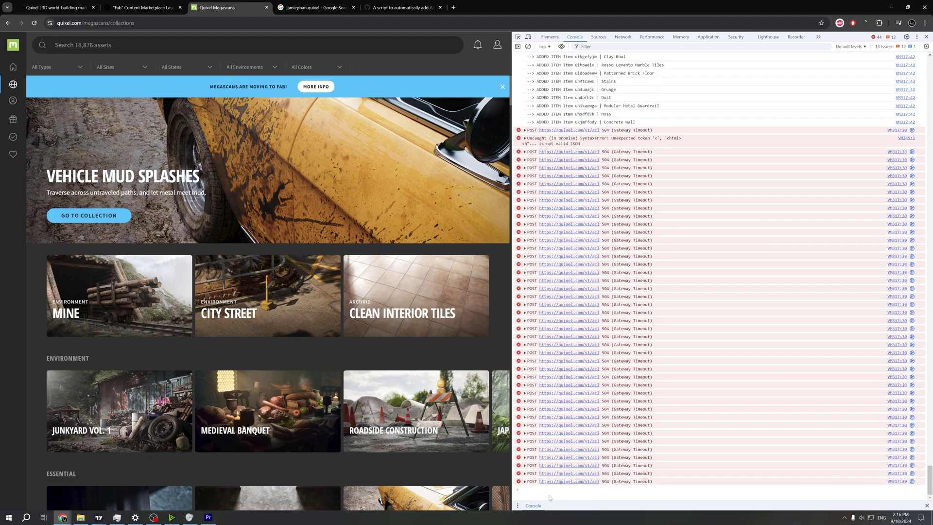
{"action": "key", "text": "ctrl+v"}
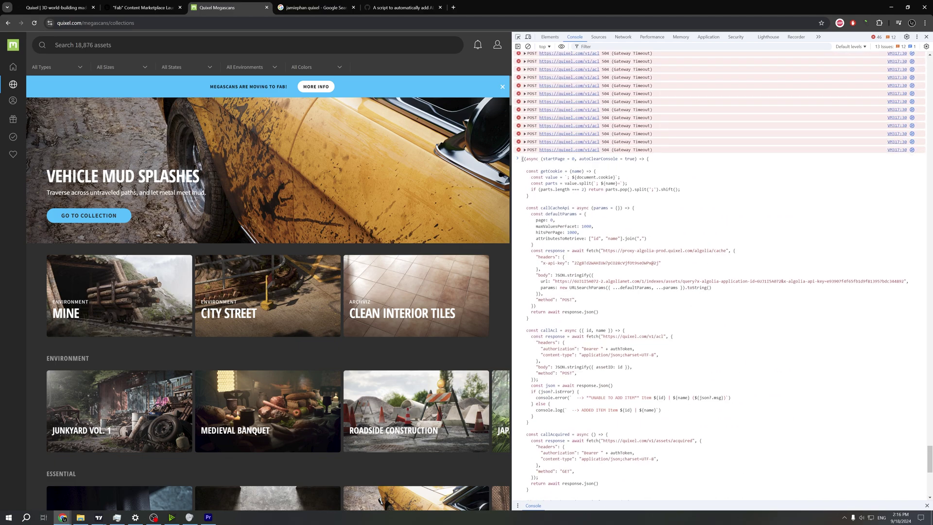
{"action": "scroll", "coordinate": [719, 272], "scroll_direction": "down", "scroll_amount": 3}
{"action": "double_click", "coordinate": [573, 158]}
{"action": "type", "text": "7"}
{"action": "key", "text": "Return"}
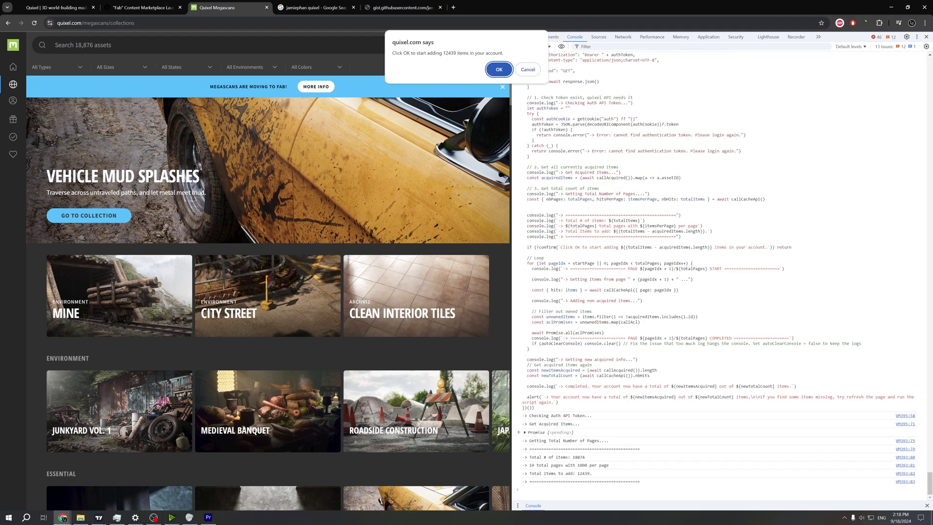
{"action": "left_click_drag", "start_coordinate": [442, 53], "coordinate": [453, 53]}
{"action": "left_click", "coordinate": [499, 70]}
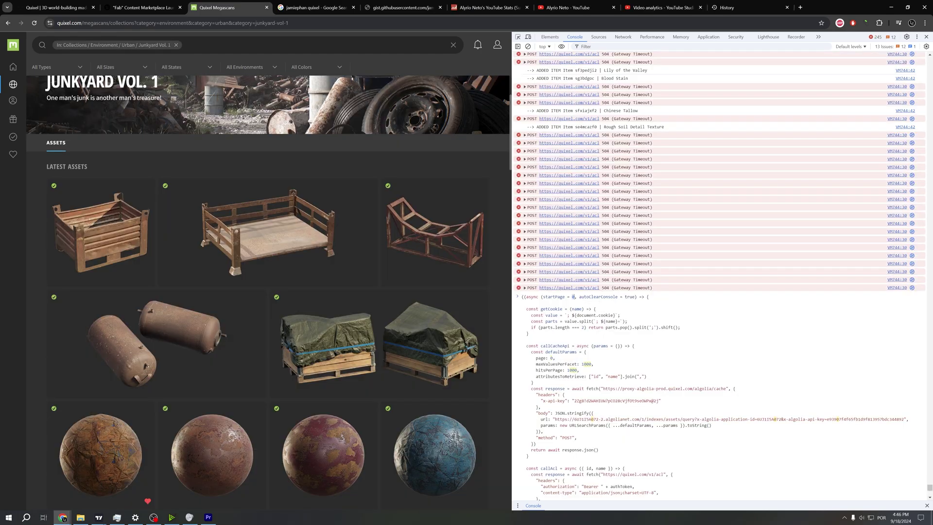
- Change the script's startPage to 11, rerun it, and confirm adding 1893 items
{"action": "type", "text": "19"}
{"action": "key", "text": "BackSpace"}
{"action": "type", "text": "7"}
{"action": "key", "text": "BackSpace"}
{"action": "type", "text": "6"}
{"action": "key", "text": "BackSpace"}
{"action": "type", "text": "1"}
{"action": "key", "text": "Return"}
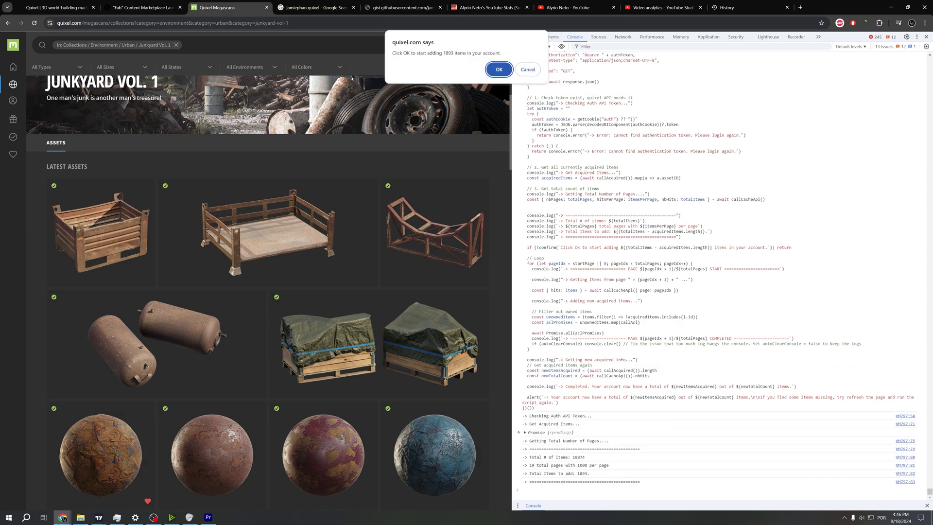
{"action": "double_click", "coordinate": [447, 53]}
{"action": "left_click", "coordinate": [498, 69]}
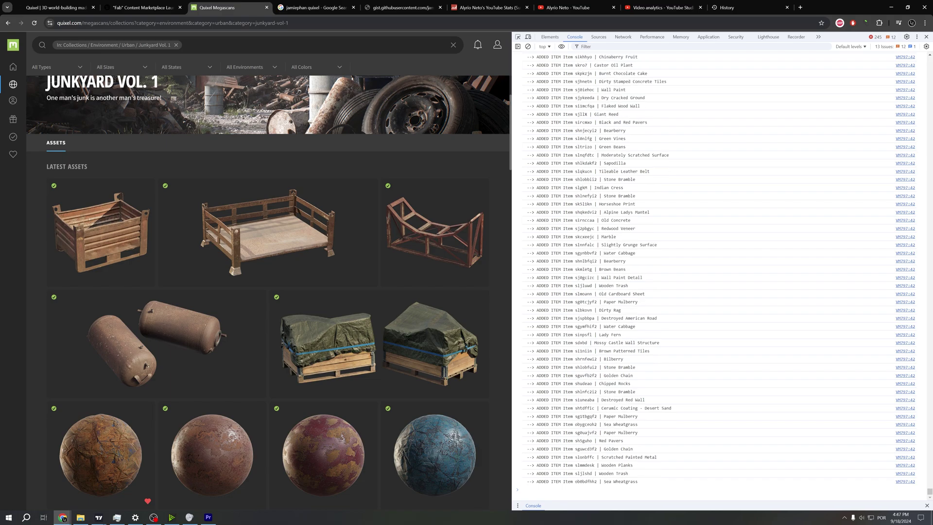
- Paste the script again with startPage 10, run it, and confirm adding 965 items
{"action": "key", "text": "ctrl+v"}
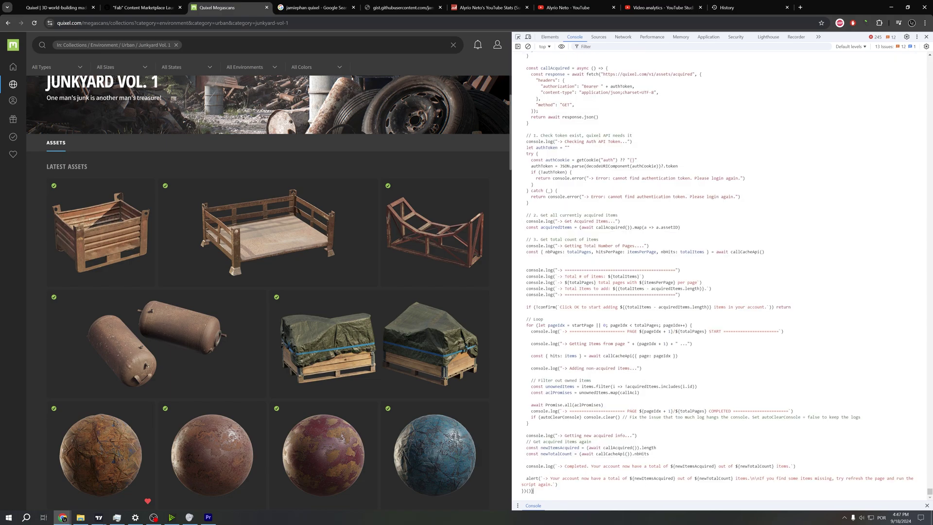
{"action": "scroll", "coordinate": [572, 314], "scroll_direction": "up", "scroll_amount": 8}
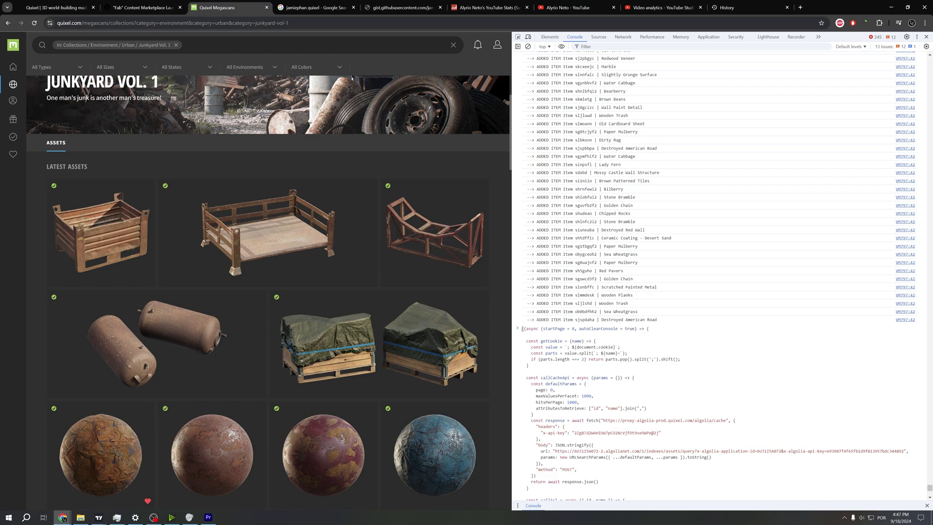
{"action": "type", "text": "1"}
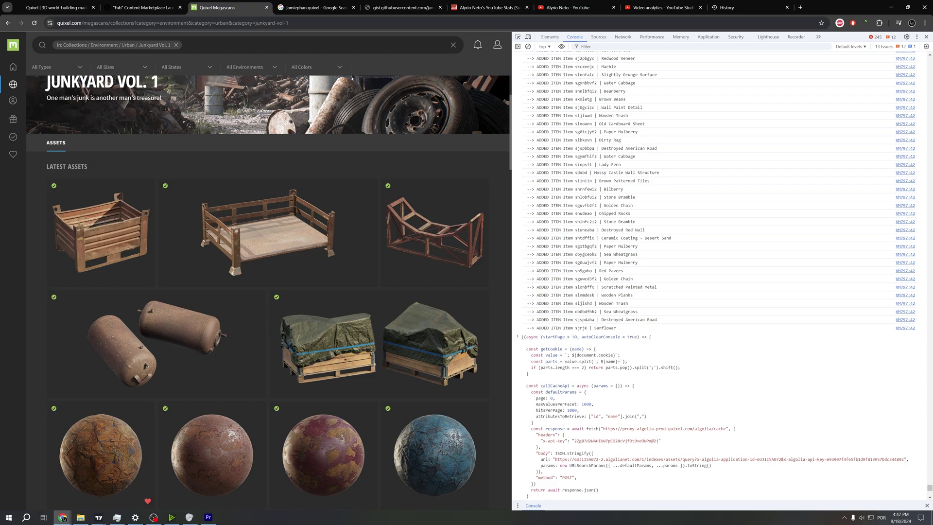
{"action": "key", "text": "Return"}
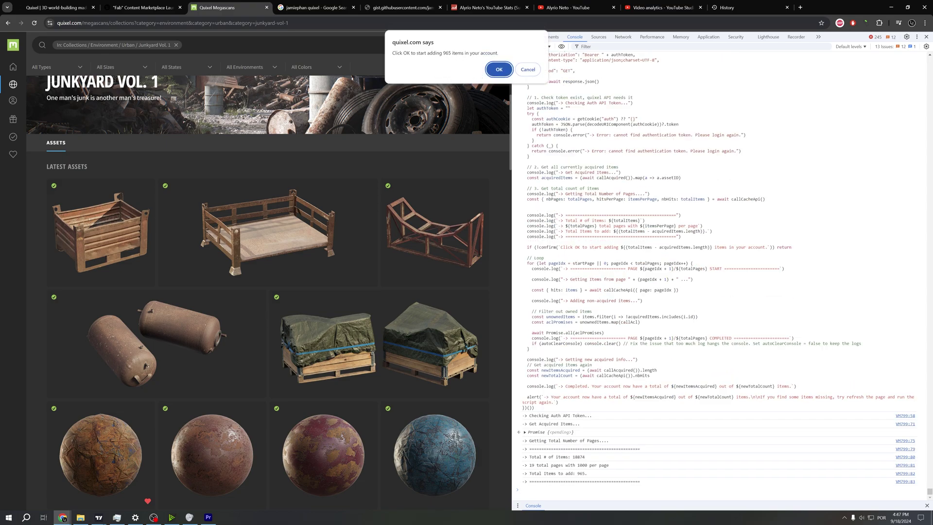
{"action": "left_click", "coordinate": [498, 69]}
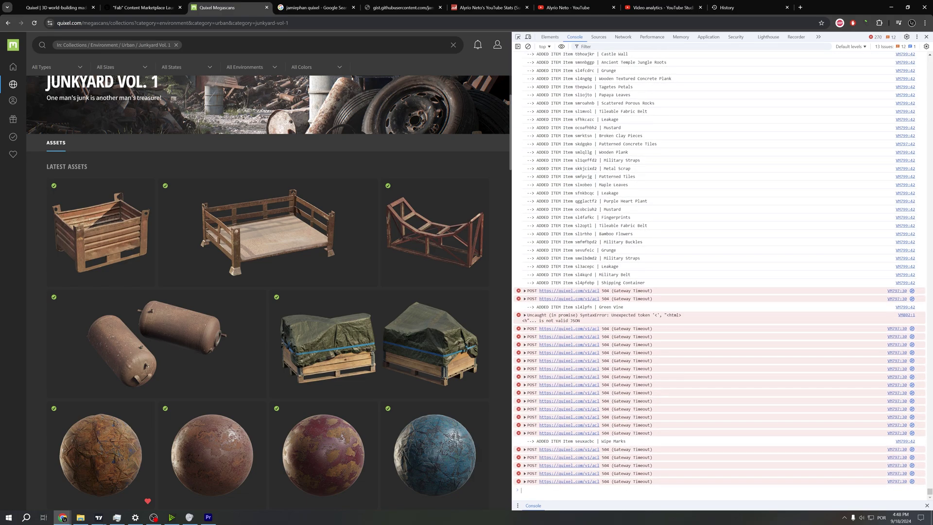
- Recall the previous script in the console, run it from the first page, and confirm 48 items
{"action": "key", "text": "Up"}
{"action": "scroll", "coordinate": [573, 304], "scroll_direction": "up", "scroll_amount": 10}
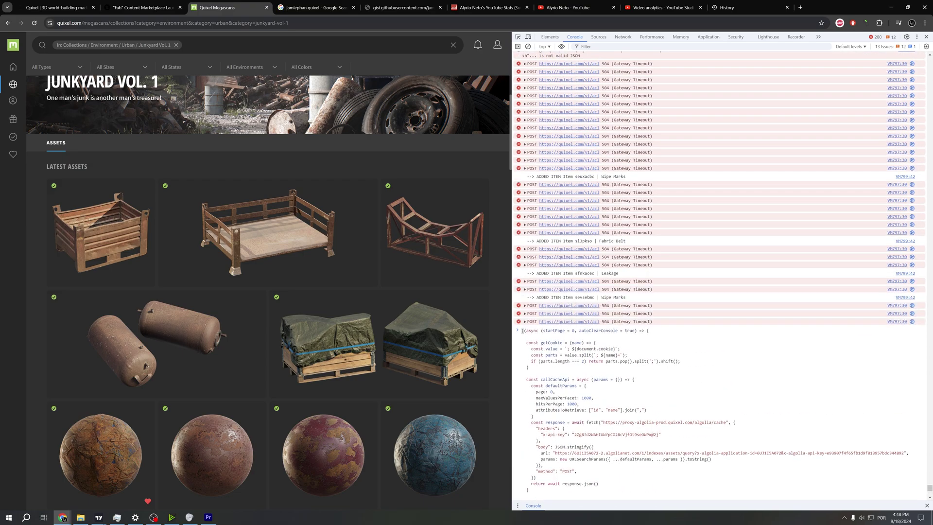
{"action": "scroll", "coordinate": [614, 370], "scroll_direction": "down", "scroll_amount": 10}
{"action": "key", "text": "Return"}
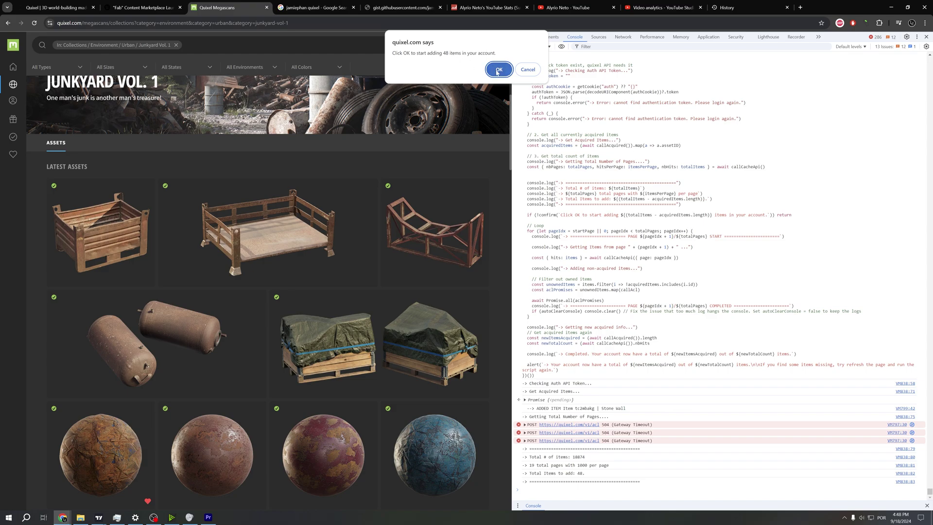
{"action": "left_click", "coordinate": [497, 72]}
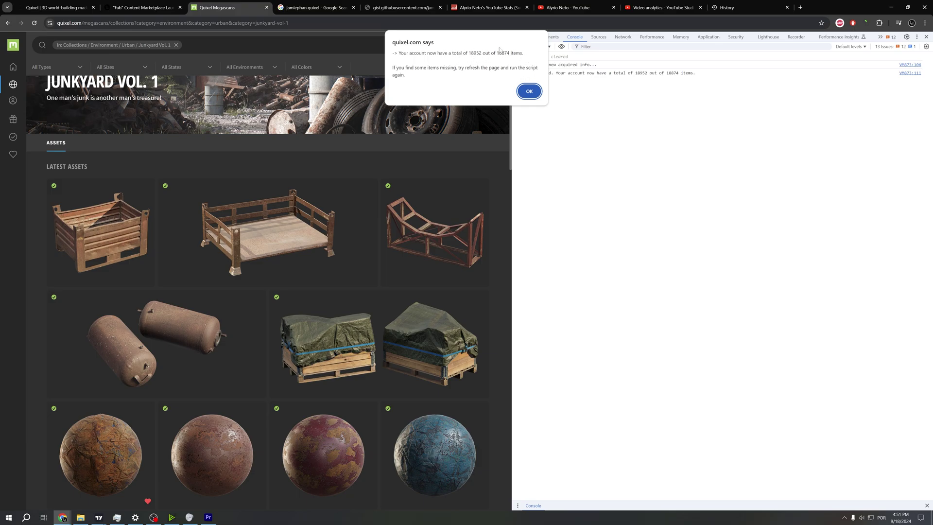
- Dismiss the 18952-of-18874 items completion alert and close the DevTools panel
{"action": "left_click", "coordinate": [530, 92]}
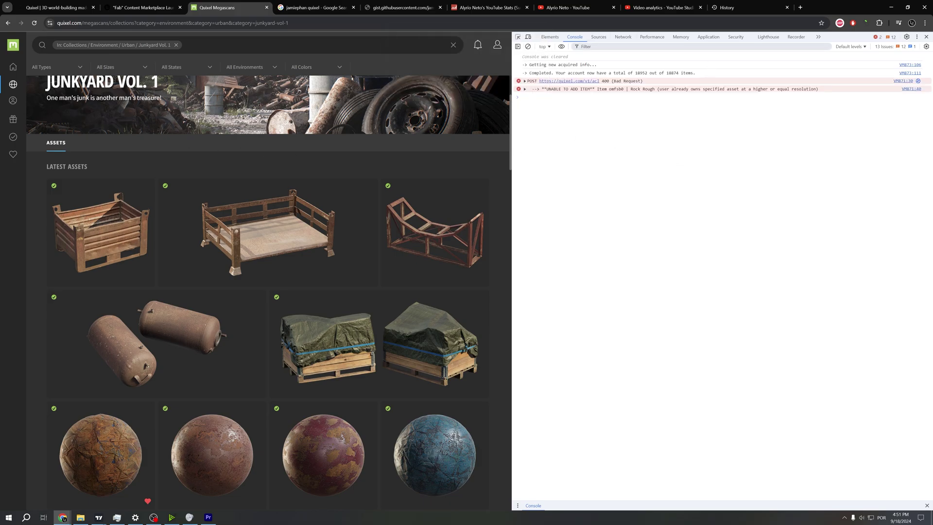
{"action": "left_click", "coordinate": [926, 36]}
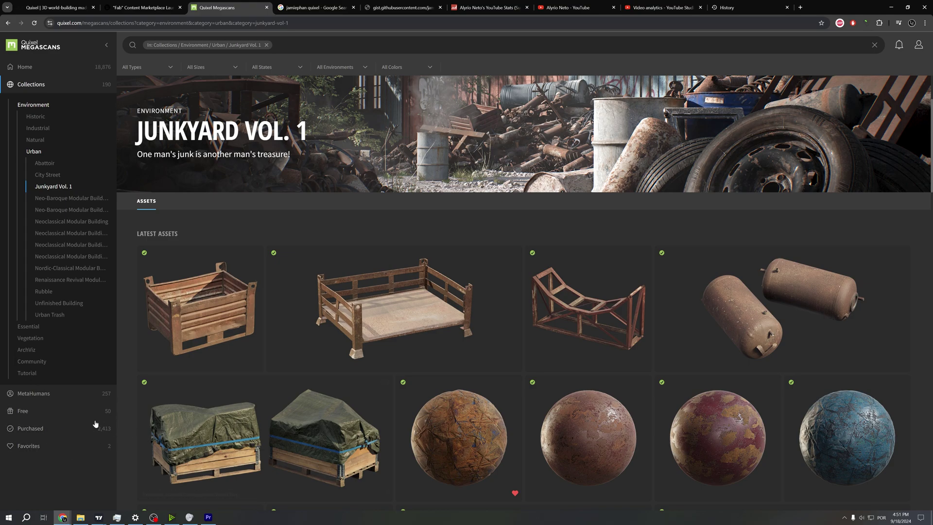
- Reload the Junkyard Vol. 1 page and dismiss the 'A New Home for Megascans' notice
{"action": "right_click", "coordinate": [90, 473]}
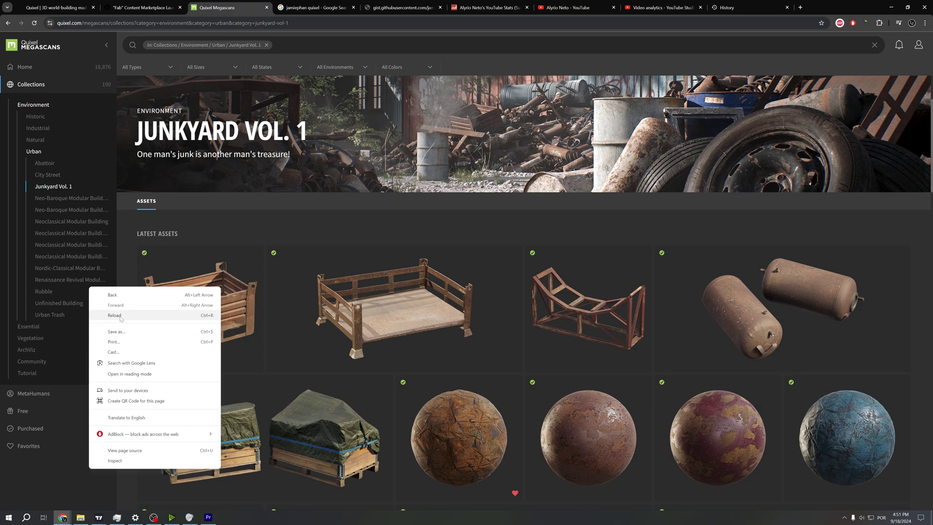
{"action": "left_click", "coordinate": [123, 316]}
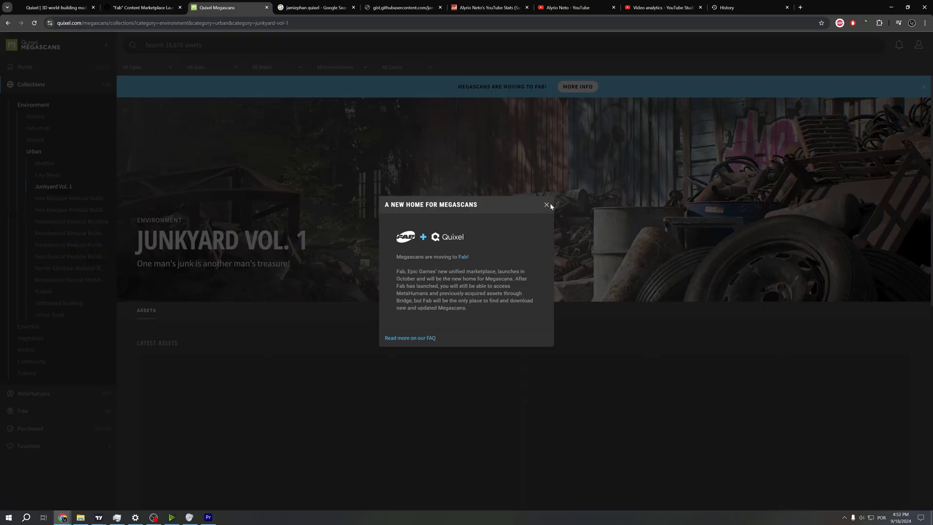
{"action": "left_click", "coordinate": [547, 204]}
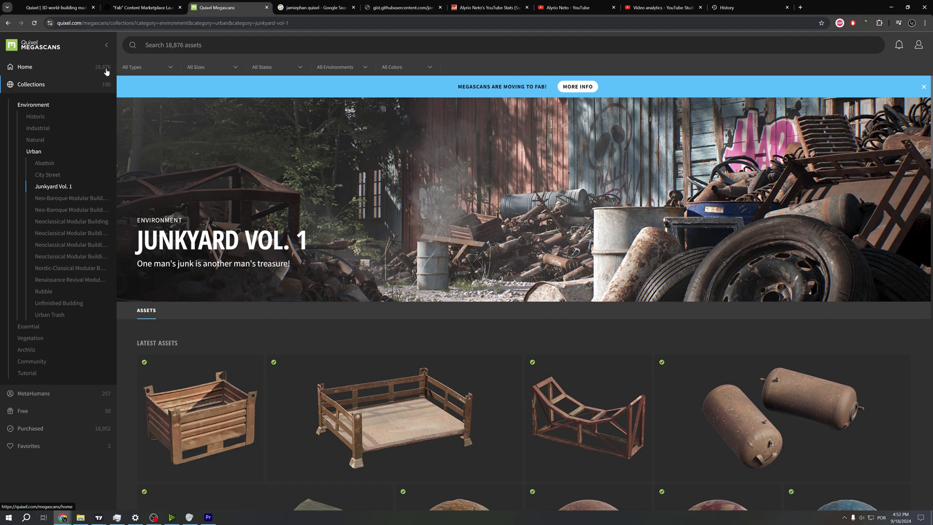
- Open the MetaHumans sidebar section and scroll through the UE5 MetaHuman presets
{"action": "left_click", "coordinate": [48, 396]}
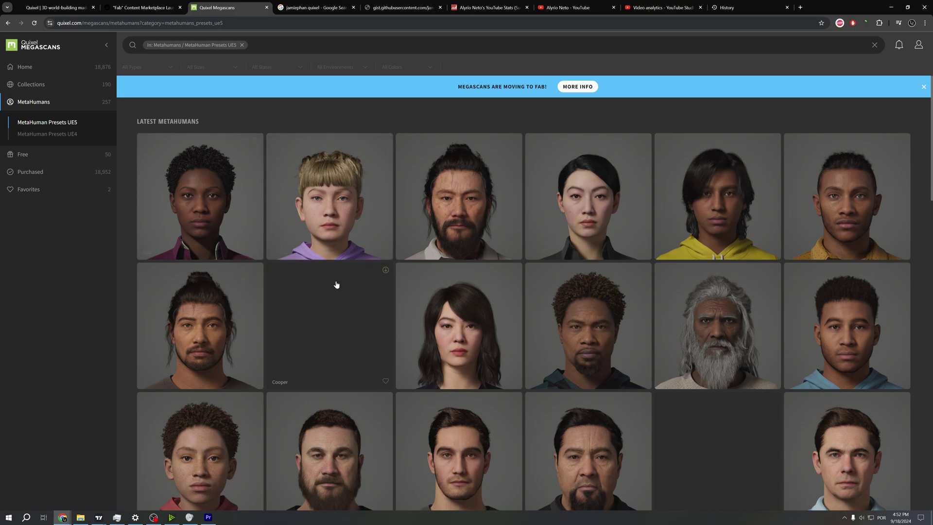
{"action": "scroll", "coordinate": [714, 372], "scroll_direction": "down", "scroll_amount": 5}
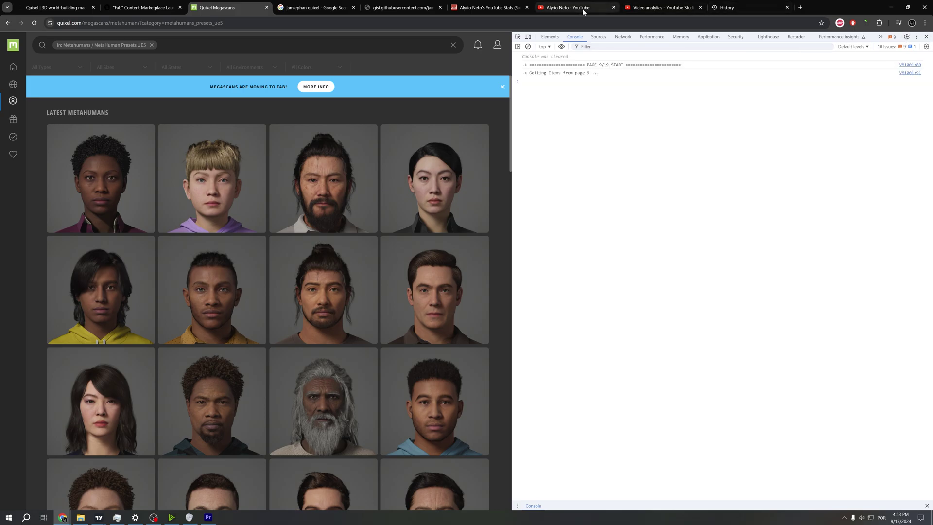
- Search the Start menu for 'bridge' and launch Quixel Bridge
{"action": "left_click", "coordinate": [9, 517]}
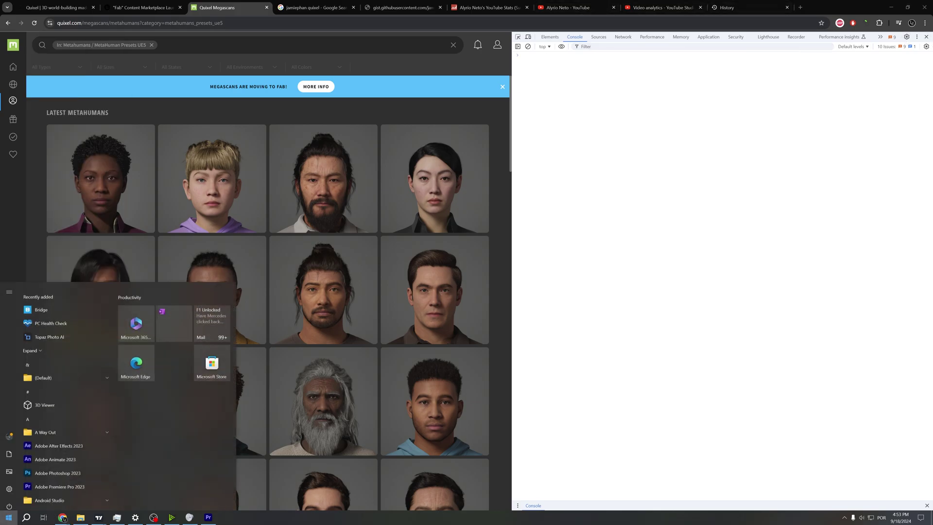
{"action": "type", "text": "bridge"}
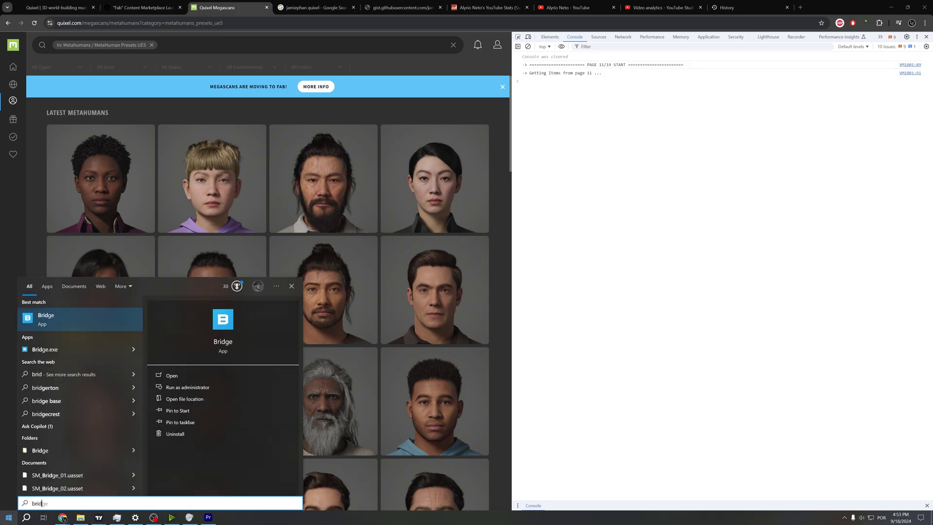
{"action": "key", "text": "Return"}
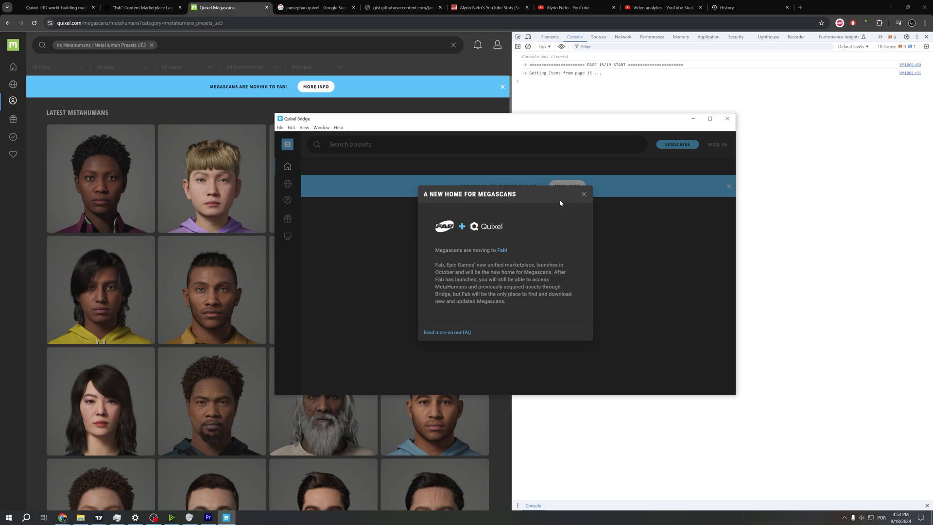
- Bring the Chrome window with the MetaHumans page back in front of Quixel Bridge
{"action": "left_click", "coordinate": [553, 76]}
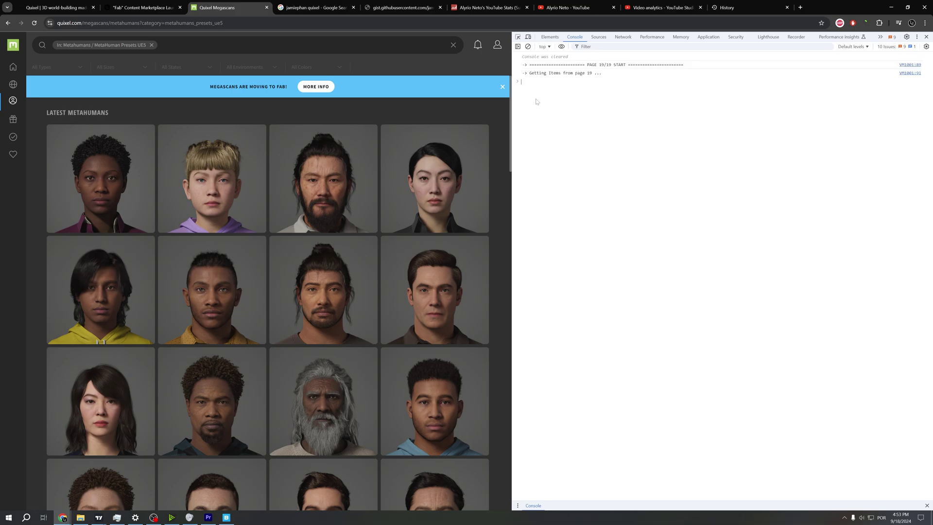
{"action": "key", "text": "F12"}
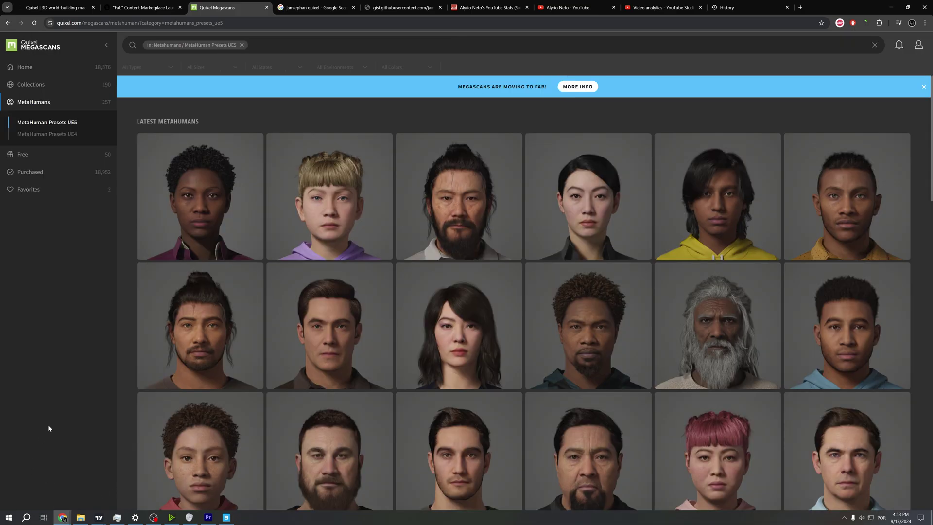